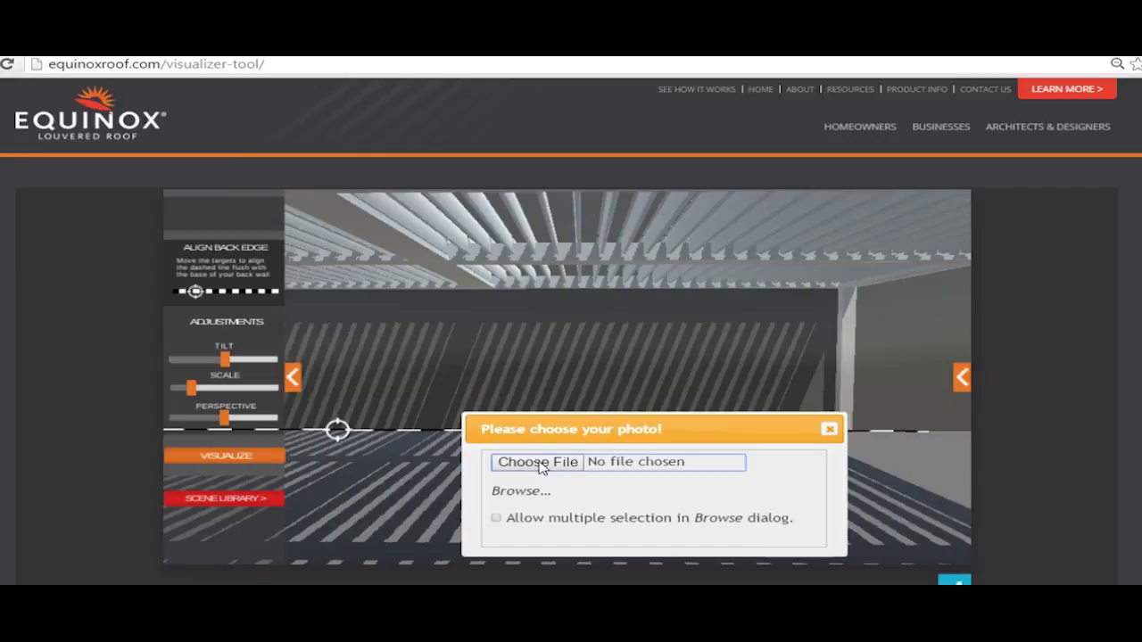
Load the house photo dreamstimelarge_17410680.jpg as the background scene.
left_click(540, 463)
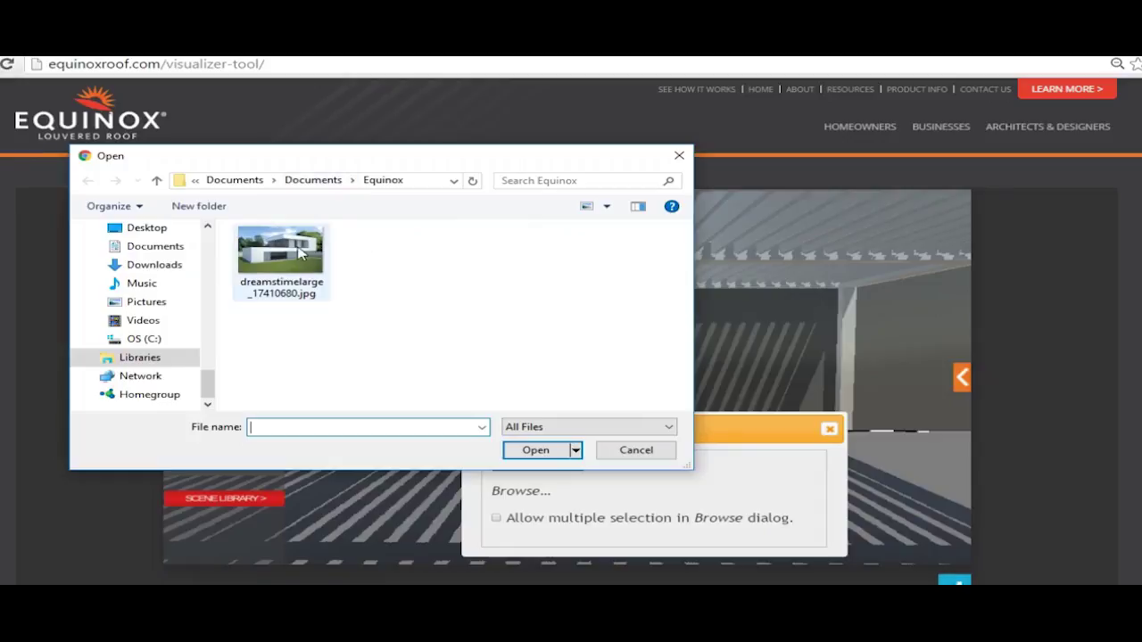
key("Escape")
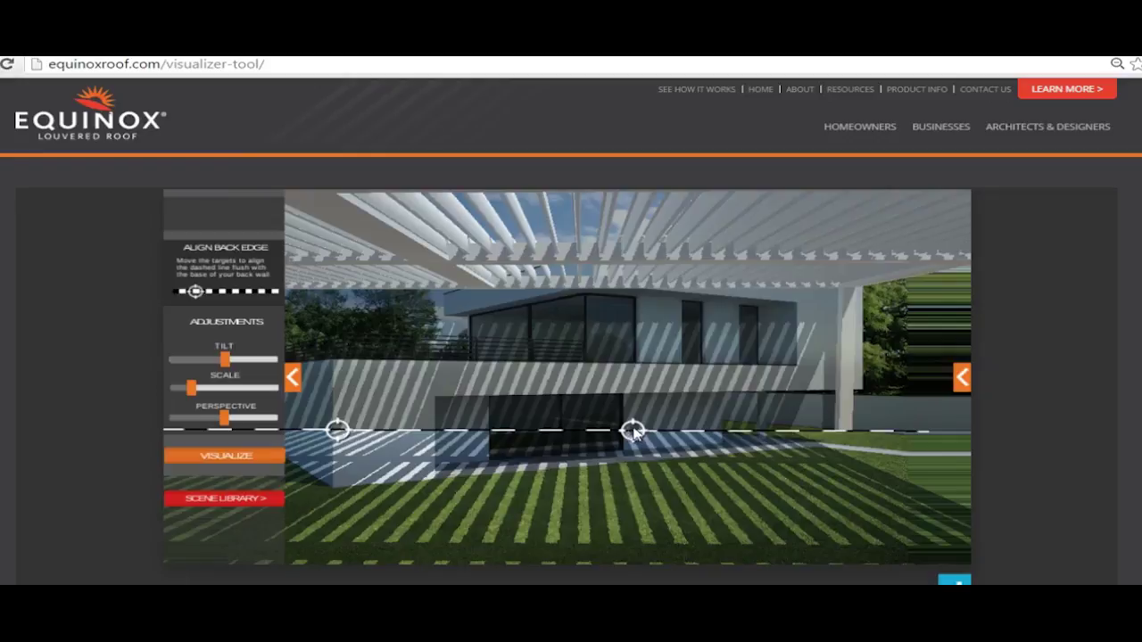
Position both alignment targets so the dashed line runs flush along the base of the house's back wall.
left_click_drag(635, 432, 693, 416)
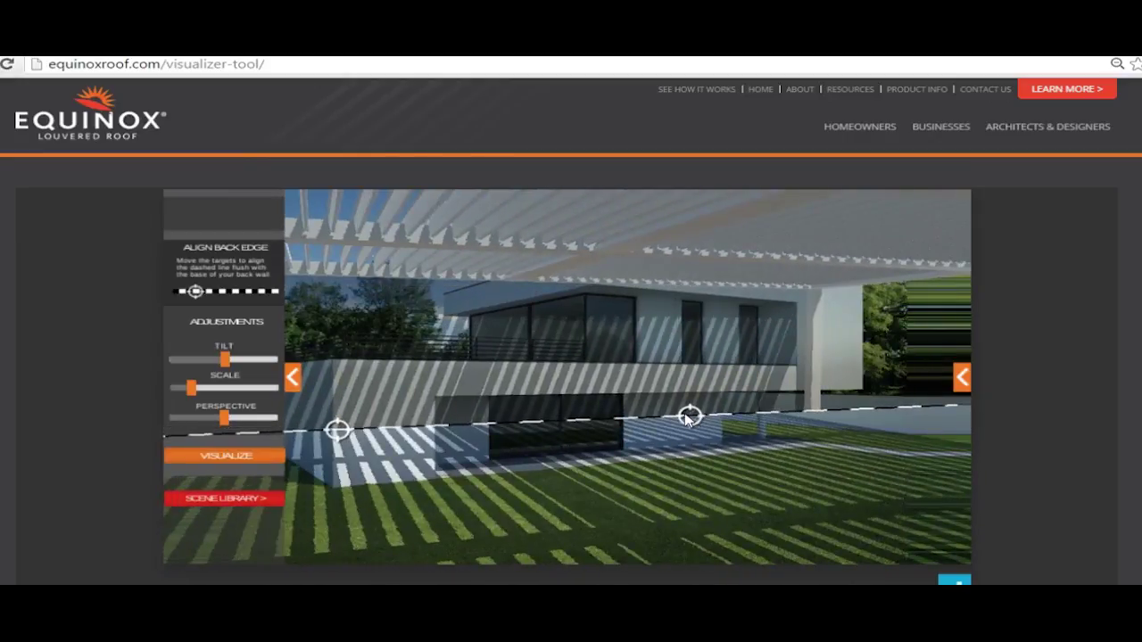
left_click_drag(692, 419, 729, 453)
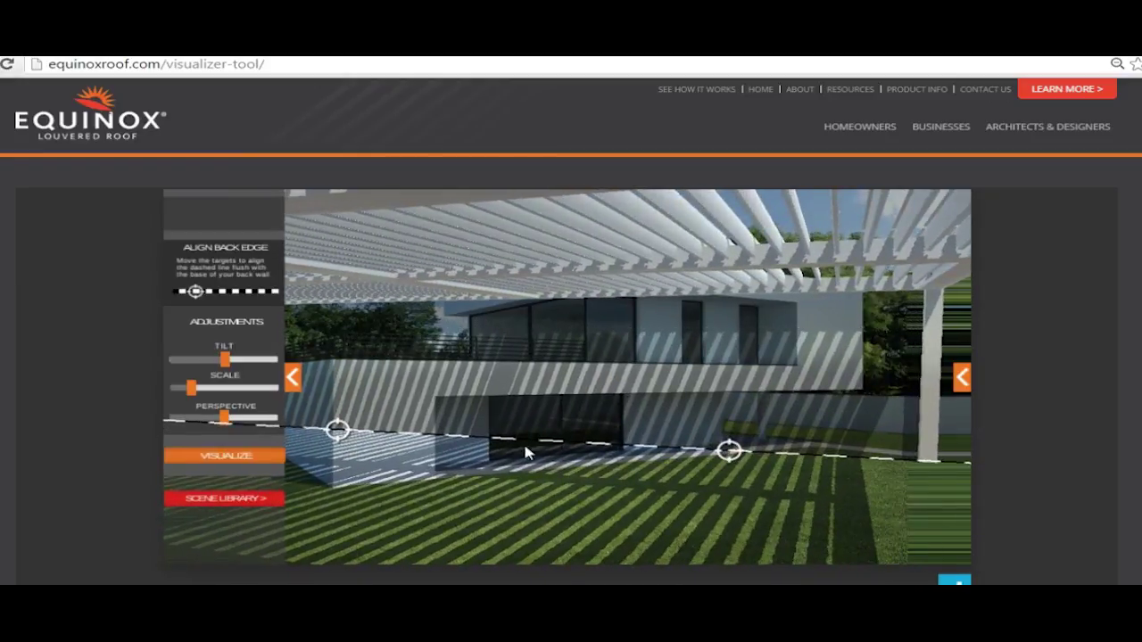
left_click_drag(337, 434, 514, 475)
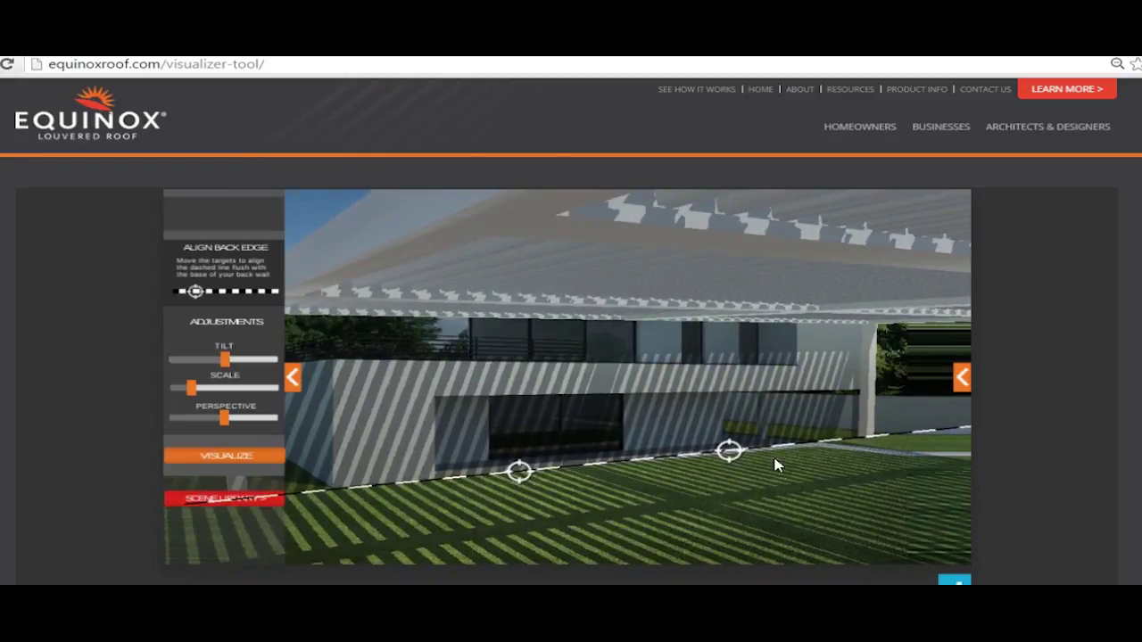
left_click_drag(730, 452, 724, 457)
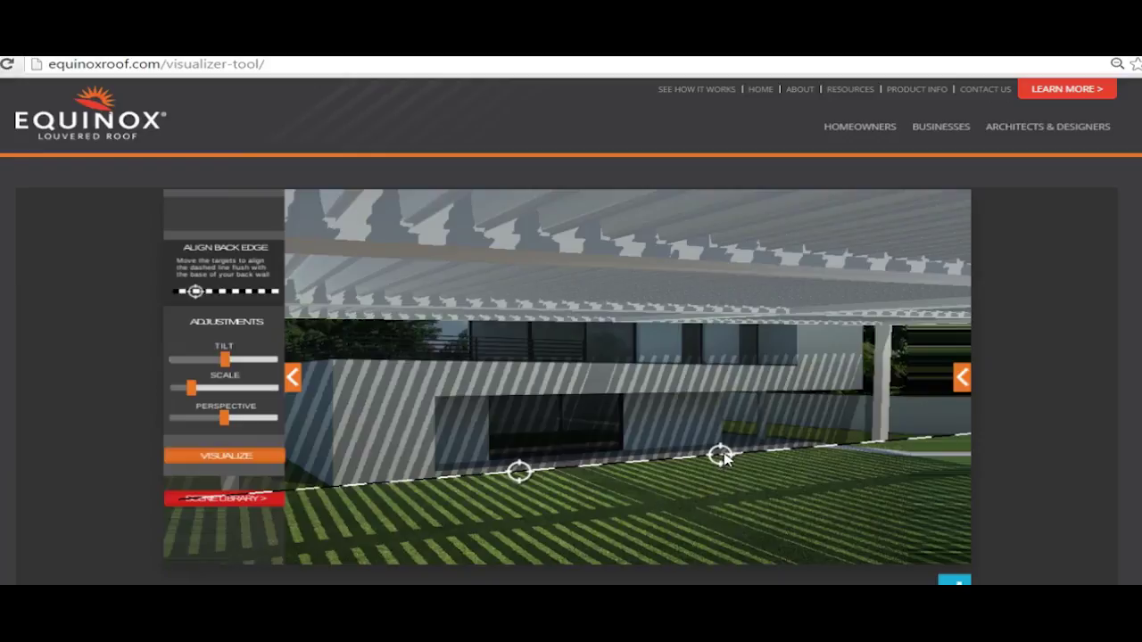
Try other alignment target positions out on the lawn and return the dashed line to the base of the back wall.
left_click_drag(723, 455, 778, 501)
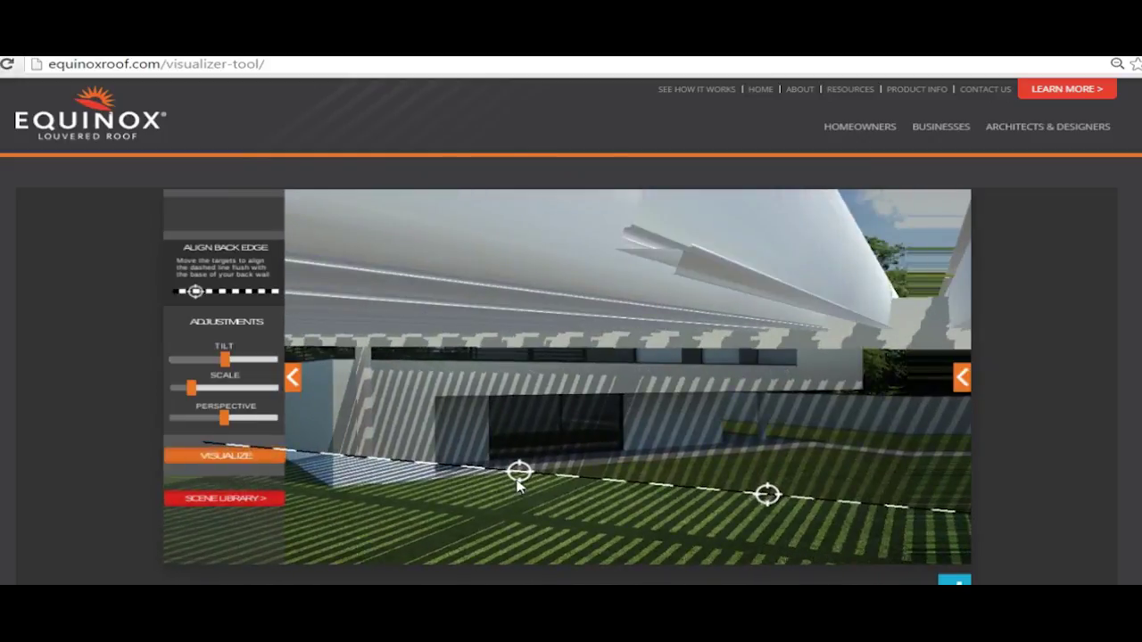
left_click_drag(519, 482, 553, 483)
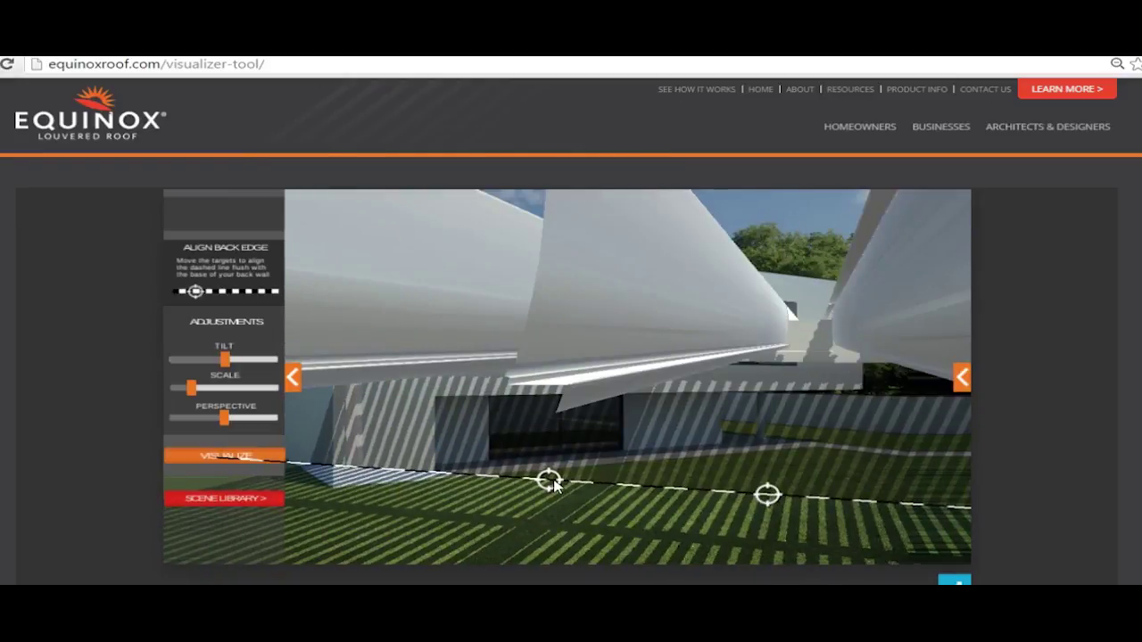
left_click_drag(554, 482, 491, 480)
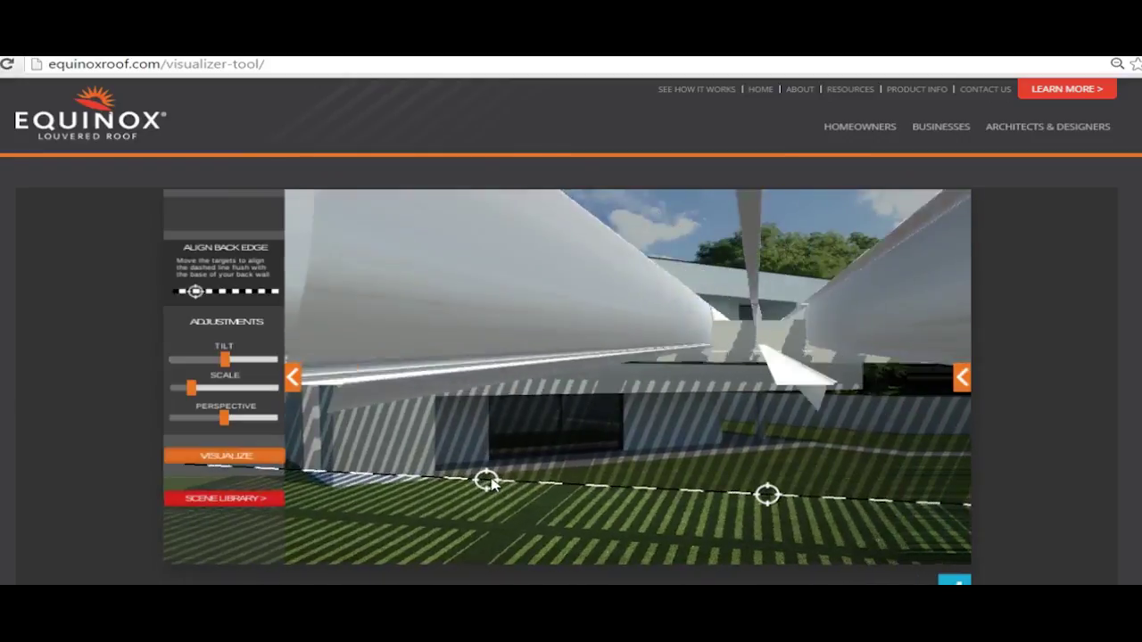
left_click_drag(754, 495, 721, 500)
left_click_drag(487, 482, 524, 488)
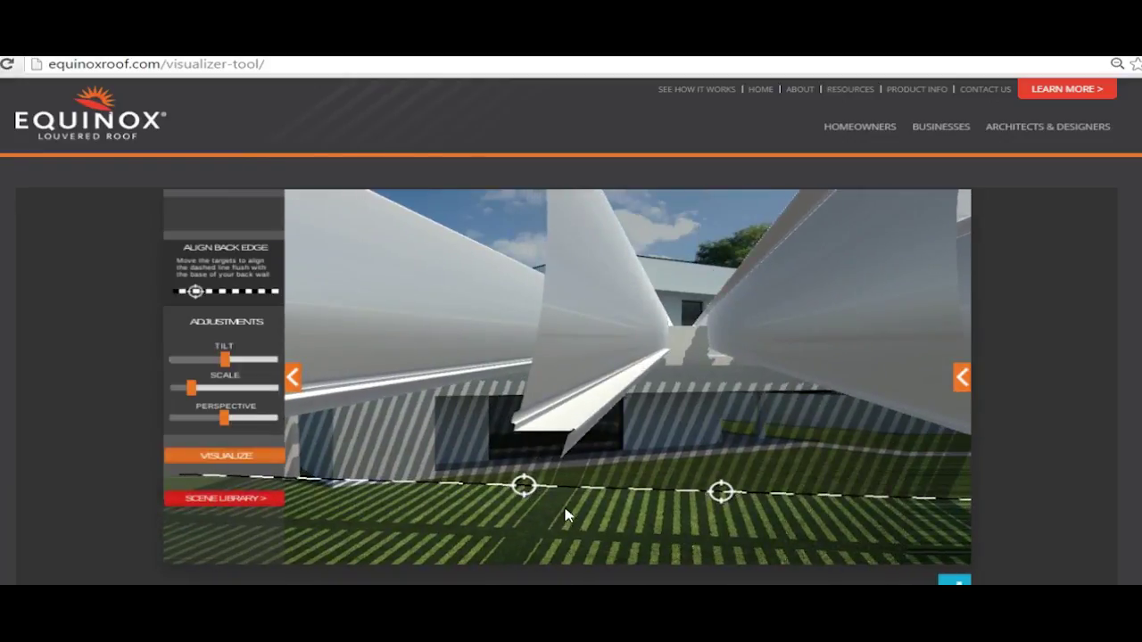
left_click_drag(523, 487, 507, 480)
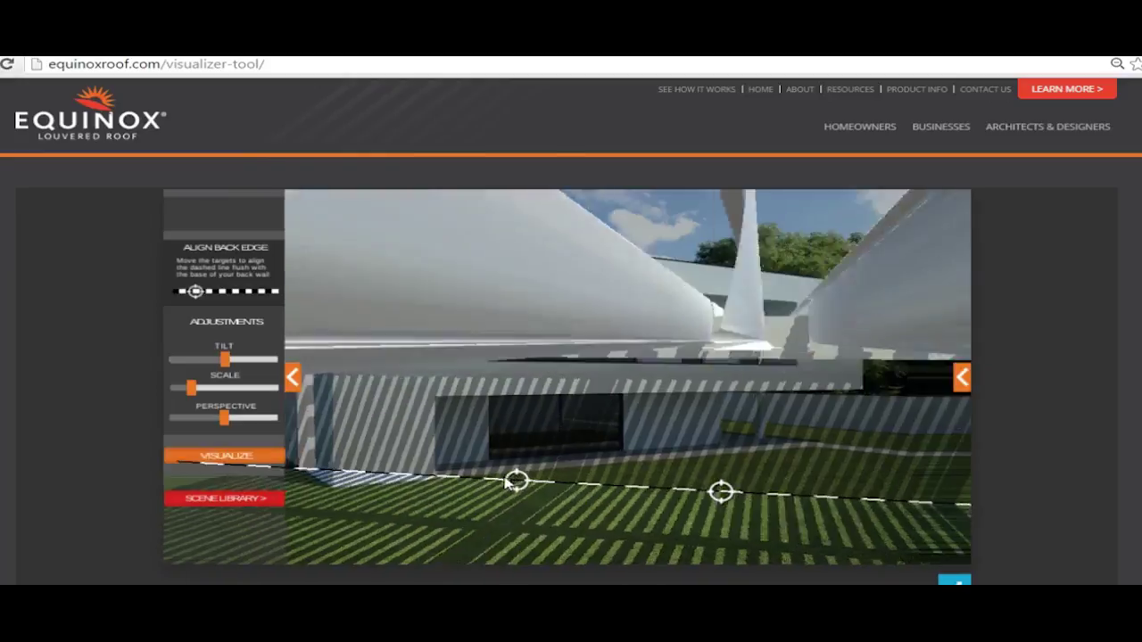
left_click_drag(721, 491, 704, 456)
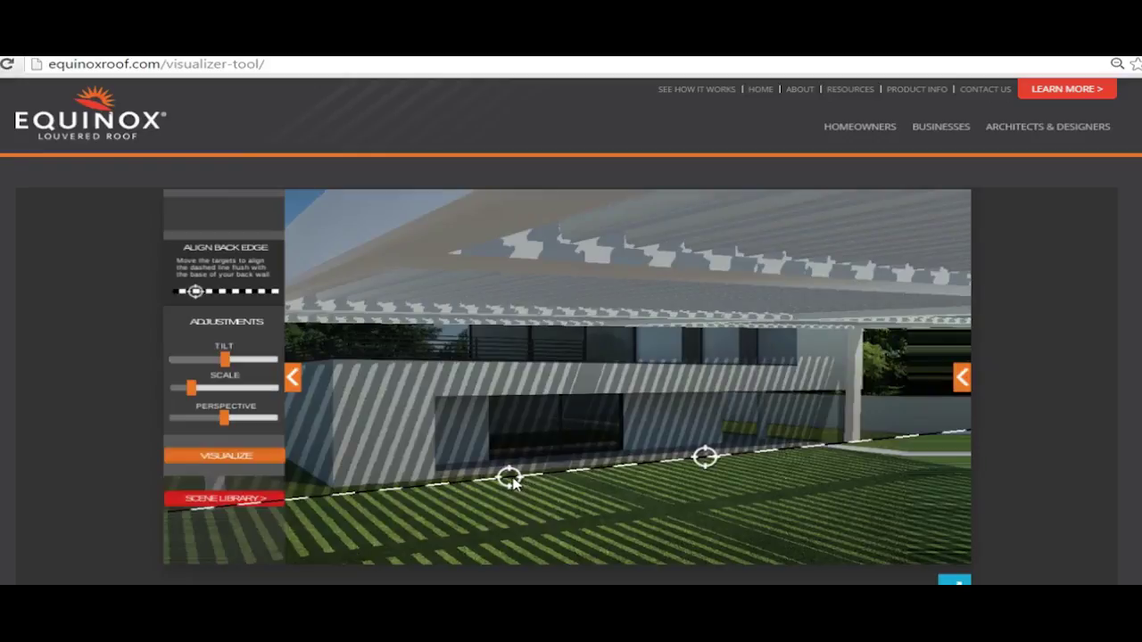
left_click_drag(513, 481, 516, 476)
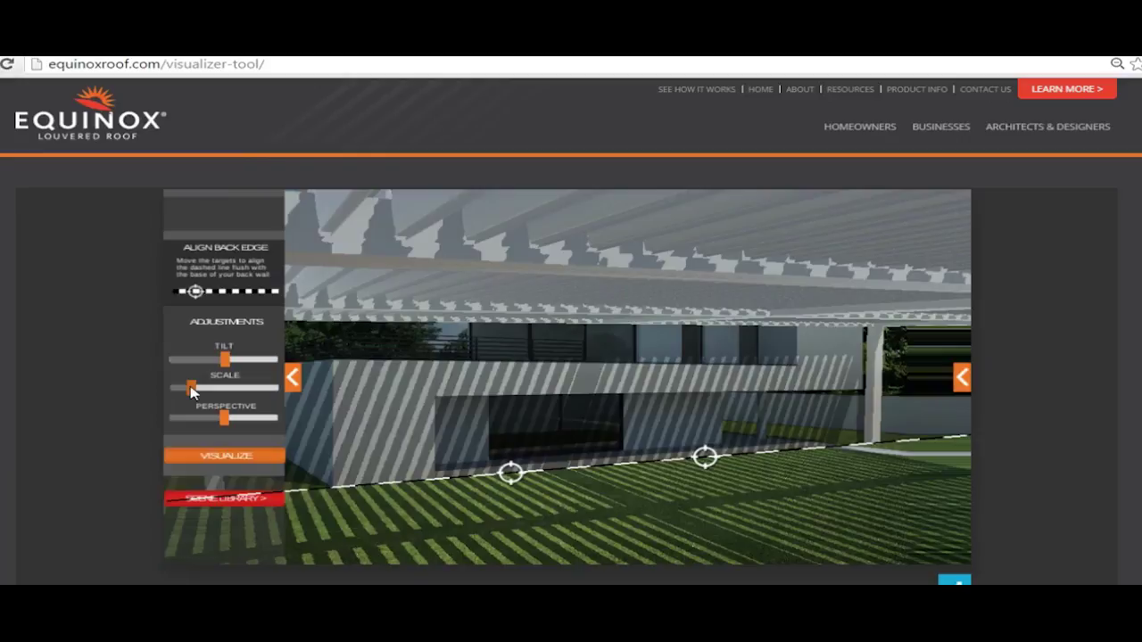
Fit the louvered roof to the ground floor by slightly increasing the scale, reducing the perspective and lowering the tilt almost to its minimum.
left_click_drag(191, 391, 199, 390)
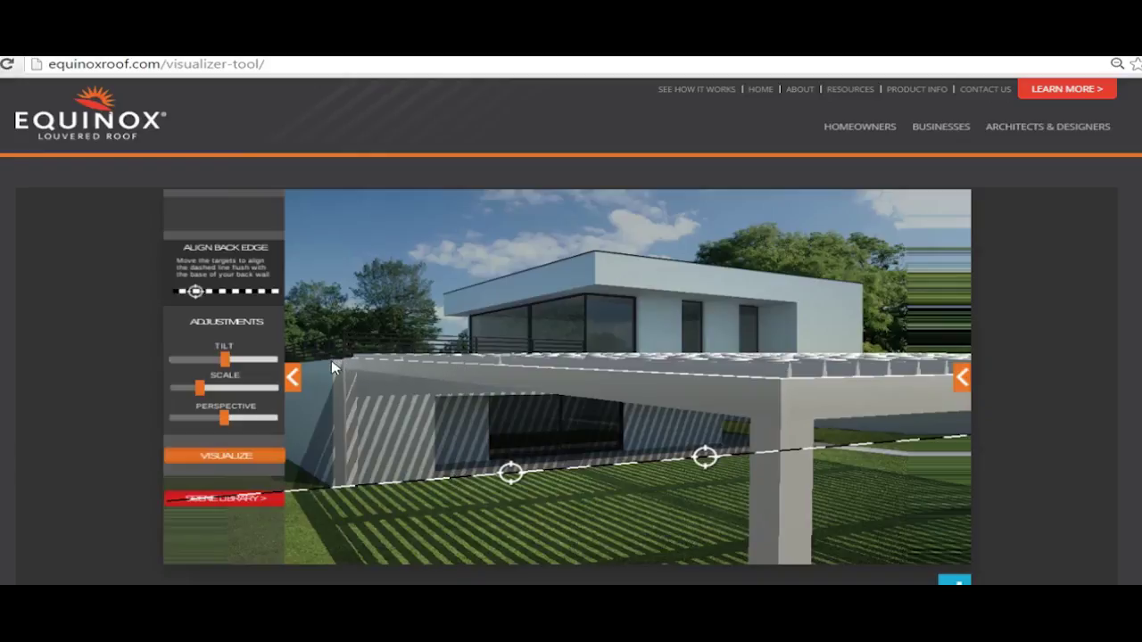
left_click_drag(202, 392, 201, 392)
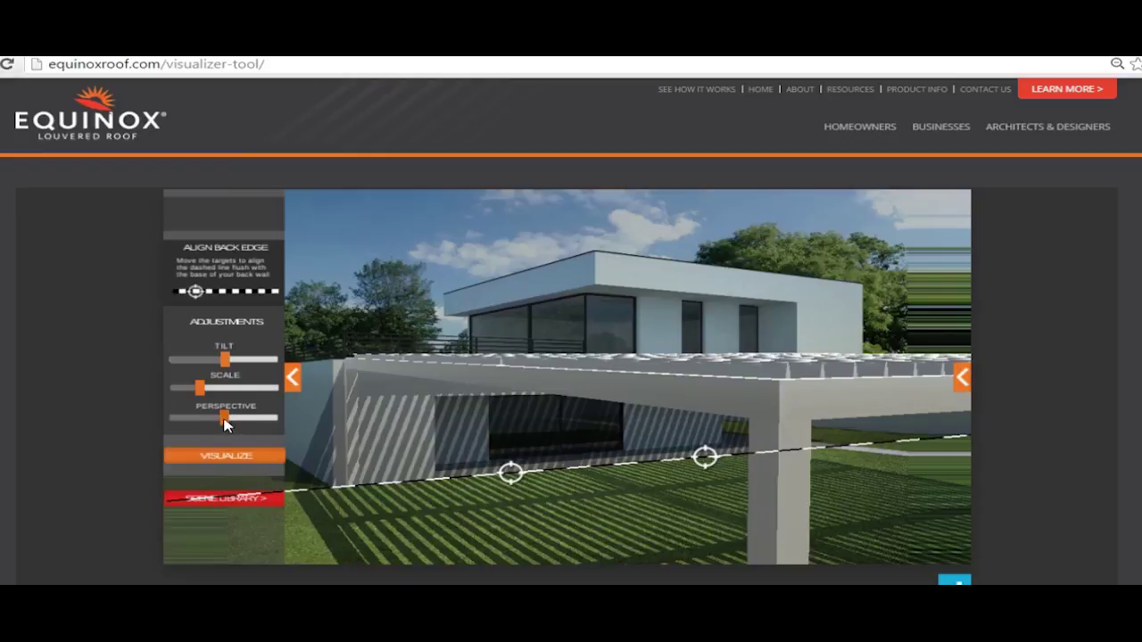
mouse_move(225, 419)
left_mouse_down()
mouse_move(202, 435)
mouse_move(214, 435)
left_mouse_up()
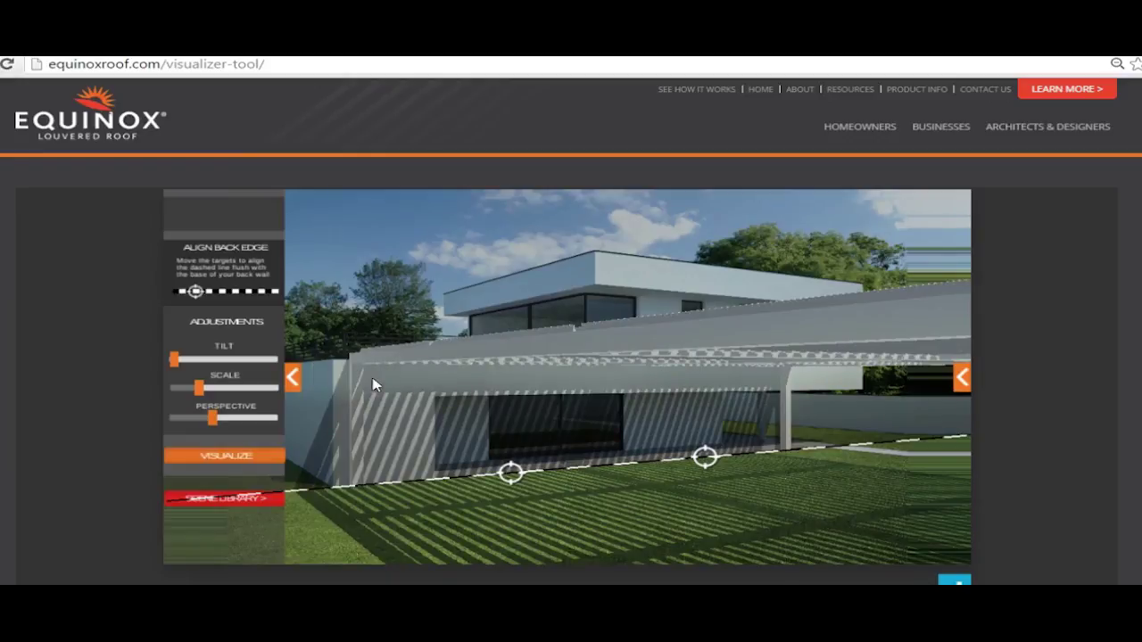
mouse_move(215, 423)
left_mouse_down()
mouse_move(201, 426)
mouse_move(211, 432)
left_mouse_up()
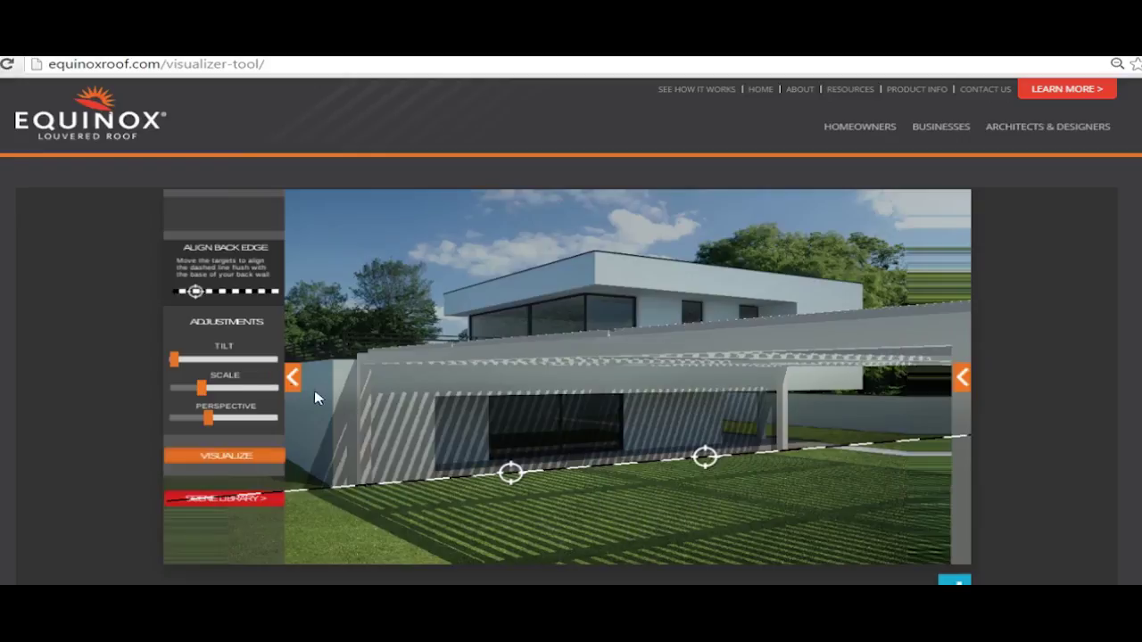
mouse_move(175, 361)
left_mouse_down()
mouse_move(225, 366)
mouse_move(178, 377)
left_mouse_up()
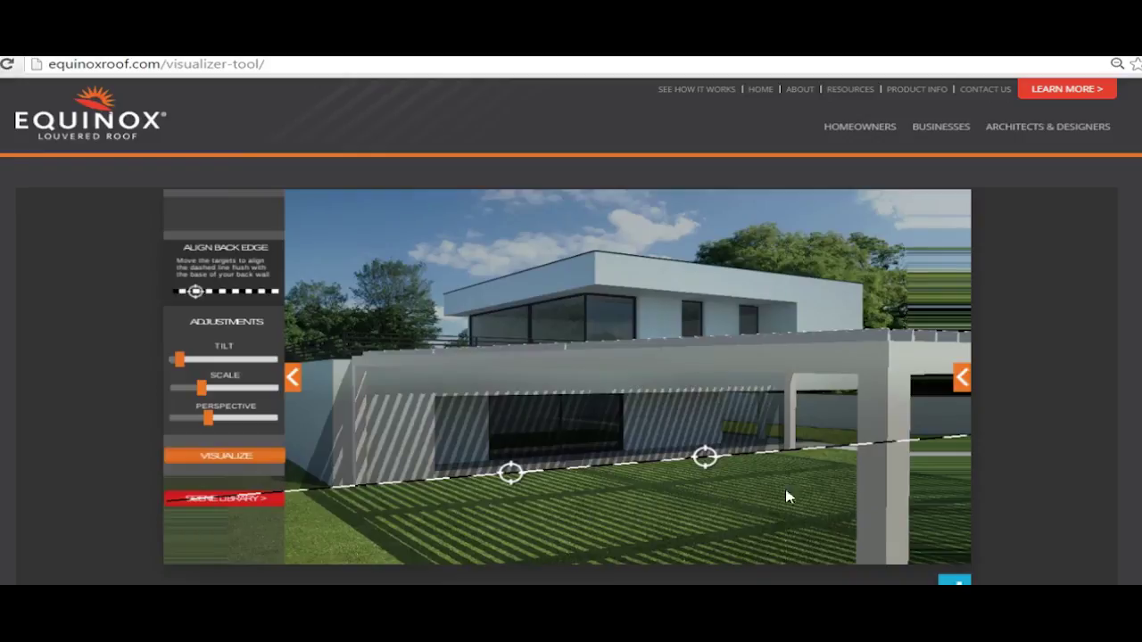
Try the target farthest along the wall out on the lawn and move it back to the wall base.
left_click_drag(710, 460, 714, 486)
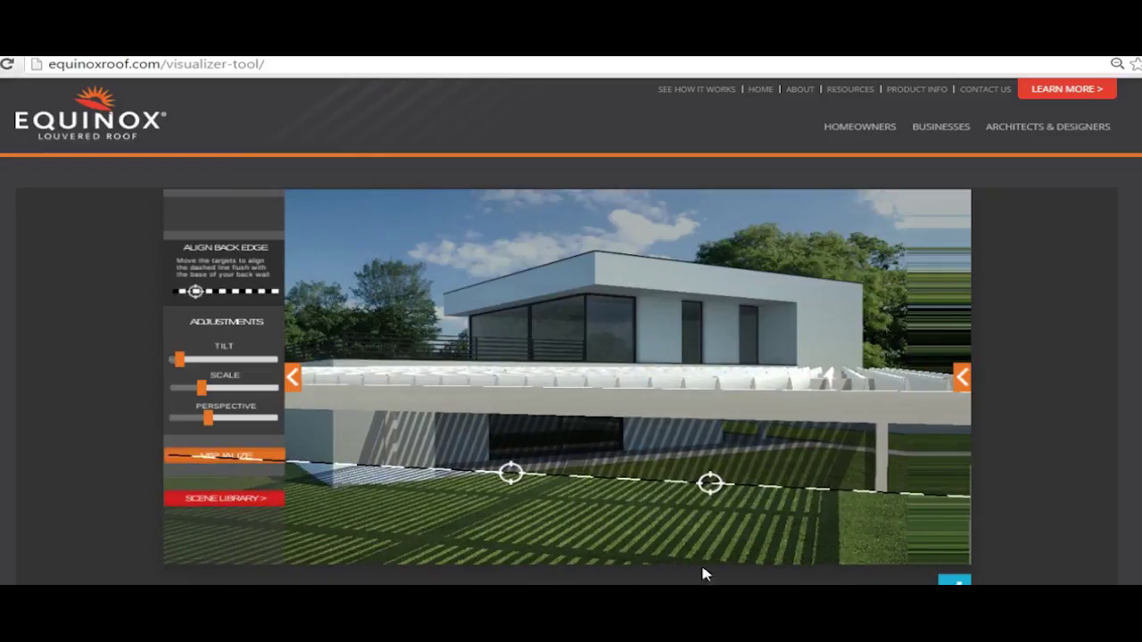
left_click_drag(711, 485, 711, 459)
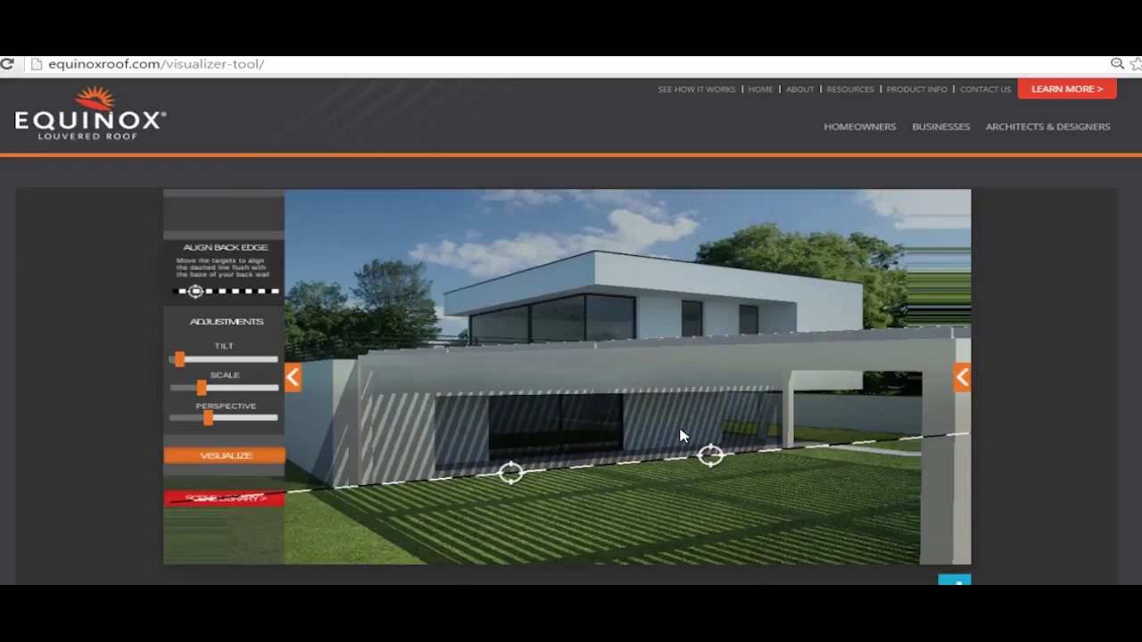
Switch to the visualization and draw a new roof from the recessed patio's wall corner across the lawn toward the house's far end.
left_click(207, 458)
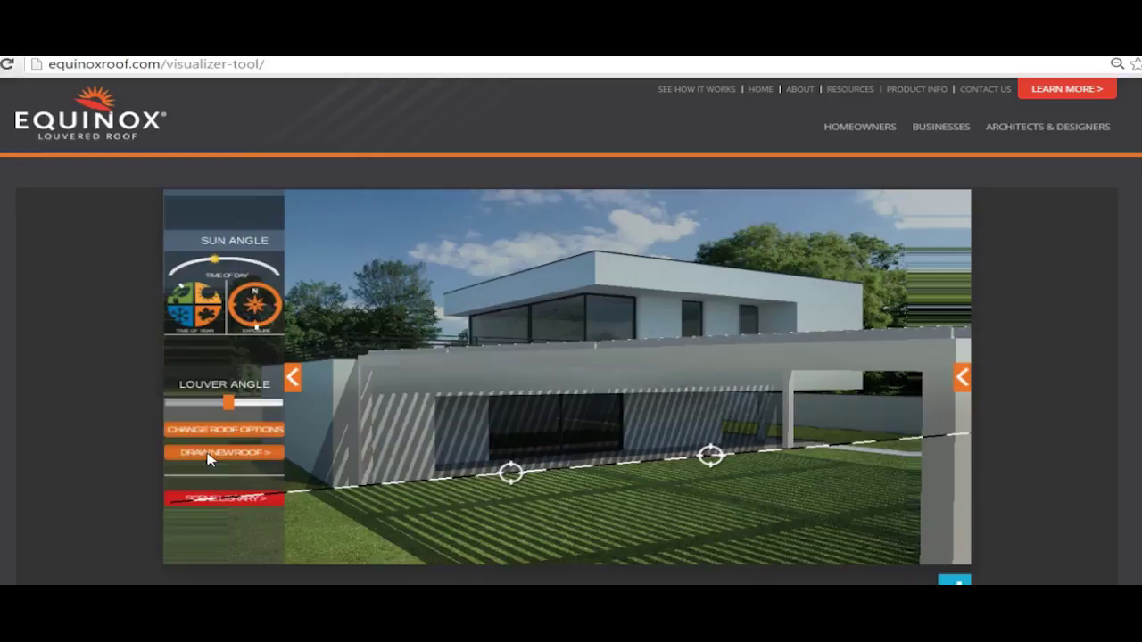
left_click(207, 457)
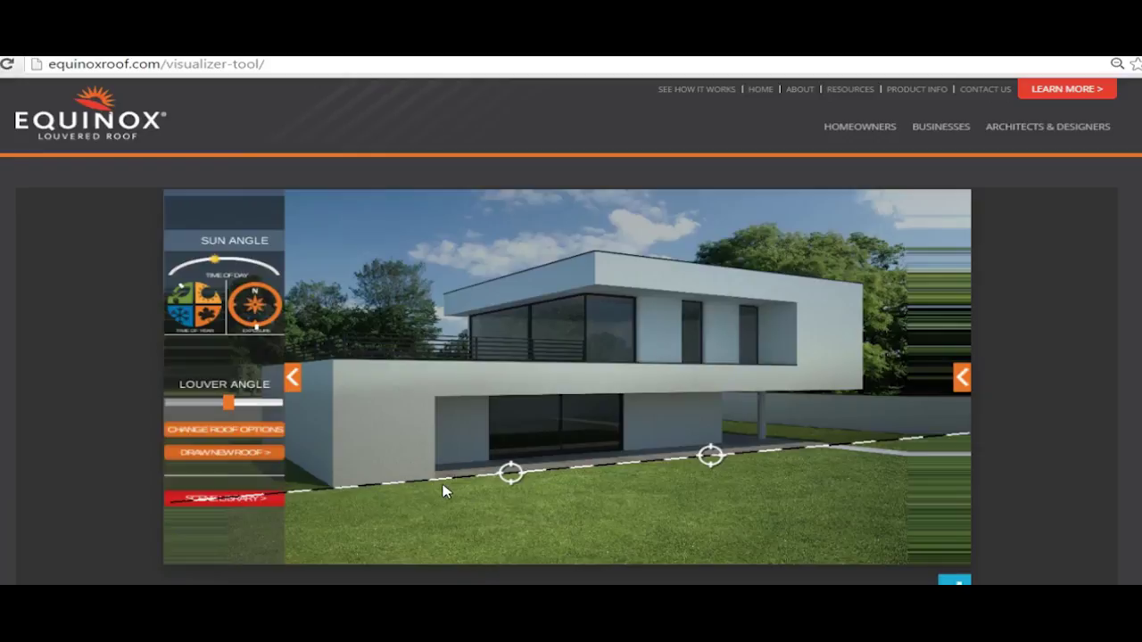
mouse_move(437, 486)
left_mouse_down()
mouse_move(808, 497)
mouse_move(1012, 463)
mouse_move(849, 484)
mouse_move(836, 502)
mouse_move(865, 528)
mouse_move(844, 523)
mouse_move(839, 496)
mouse_move(922, 486)
left_mouse_up()
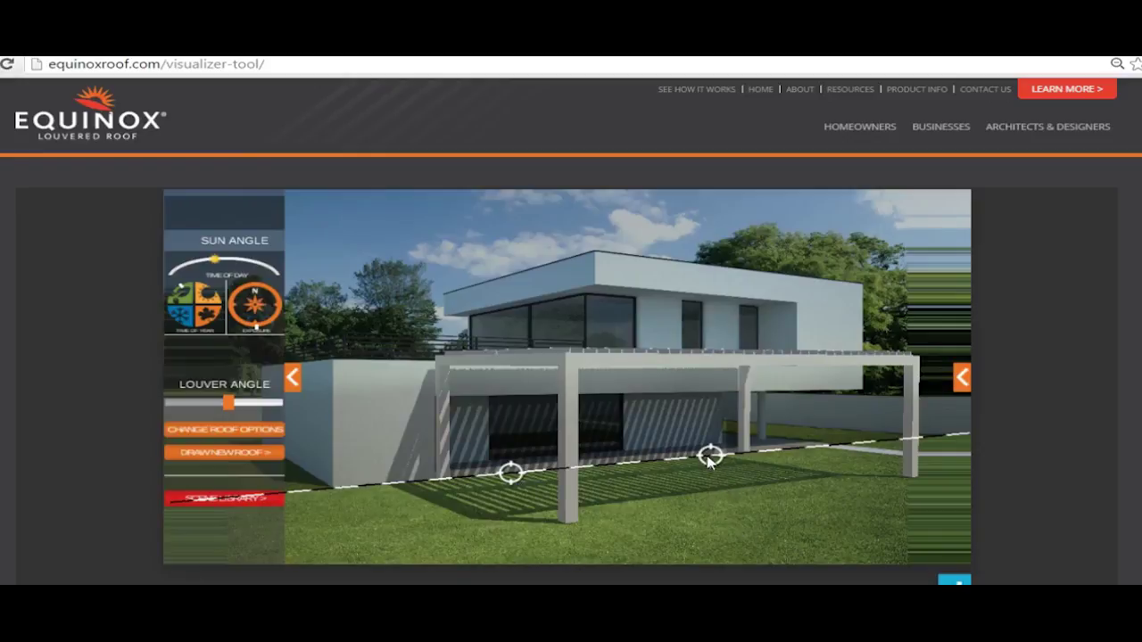
Try shifting the new roof forward onto the lawn with both alignment targets and return it to the wall base.
left_click_drag(709, 460, 721, 479)
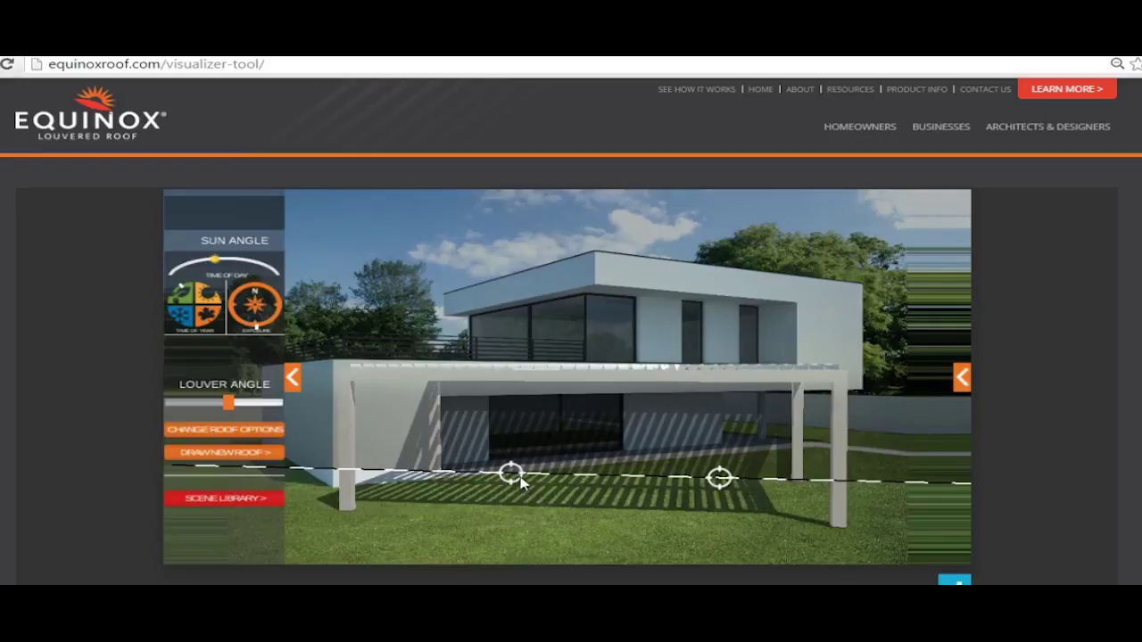
left_click_drag(522, 482, 559, 497)
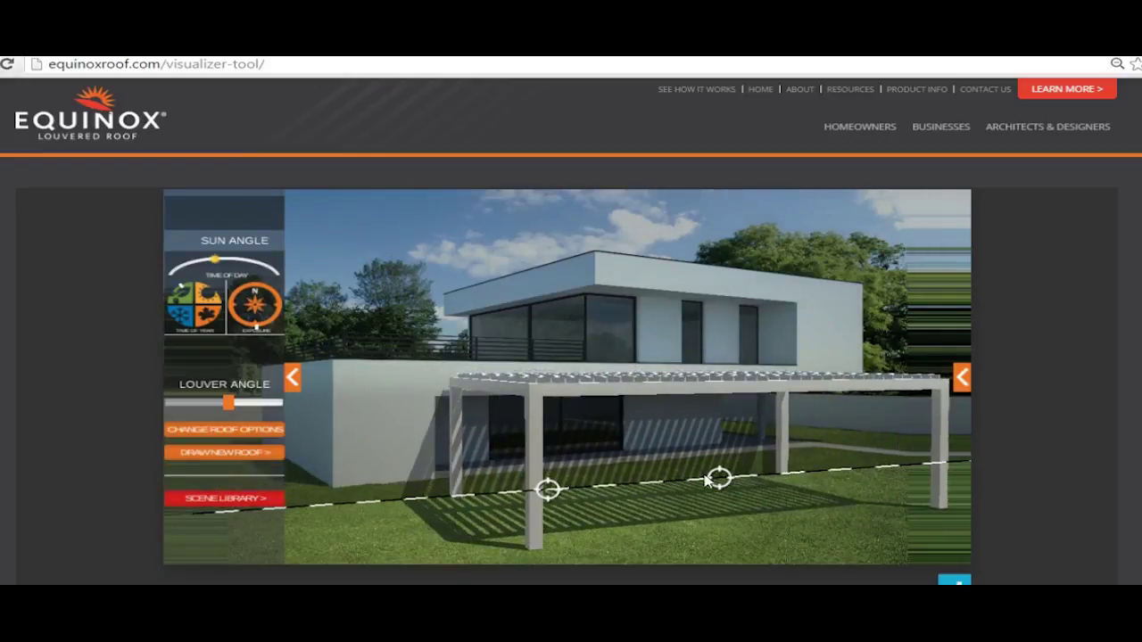
mouse_move(722, 480)
left_mouse_down()
mouse_move(734, 500)
mouse_move(711, 461)
left_mouse_up()
left_click_drag(548, 489, 516, 476)
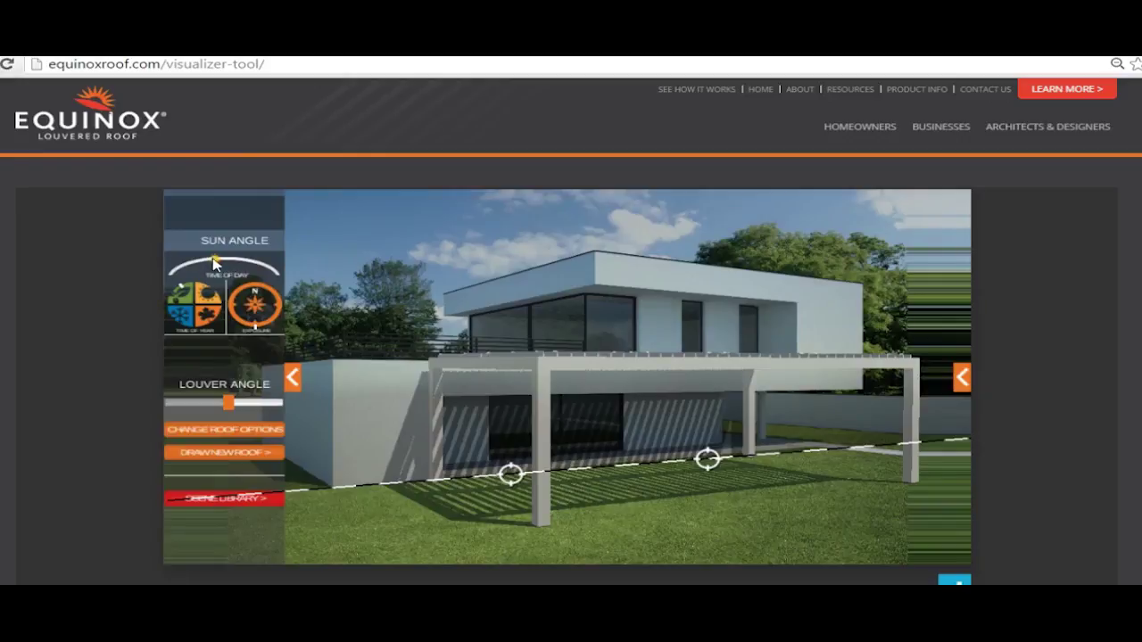
Move the sun slightly later in the day with a small exposure adjustment, and increase the louver angle slightly.
mouse_move(221, 261)
left_mouse_down()
mouse_move(241, 257)
mouse_move(211, 276)
mouse_move(229, 278)
left_mouse_up()
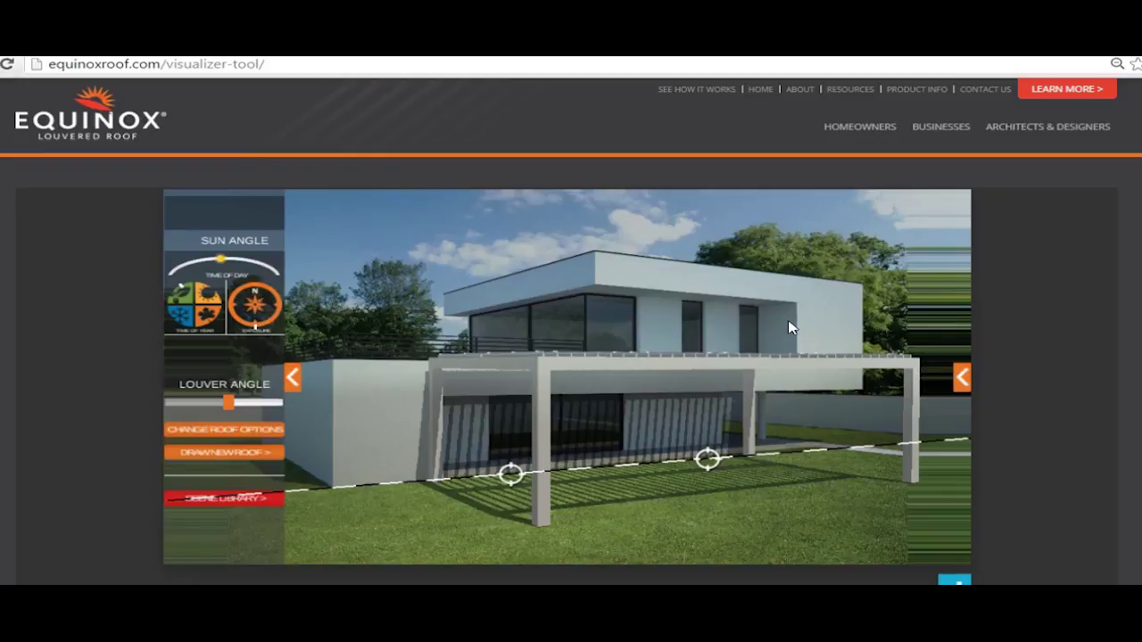
mouse_move(256, 332)
left_mouse_down()
mouse_move(280, 319)
mouse_move(258, 331)
left_mouse_up()
mouse_move(228, 409)
left_mouse_down()
mouse_move(252, 412)
mouse_move(207, 415)
mouse_move(239, 416)
left_mouse_up()
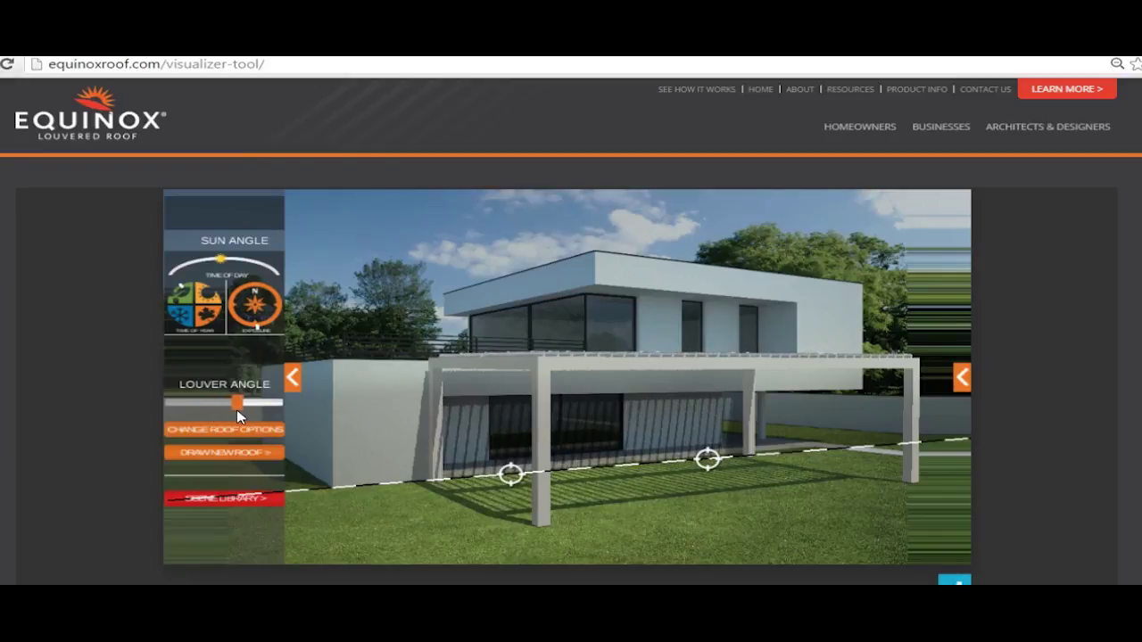